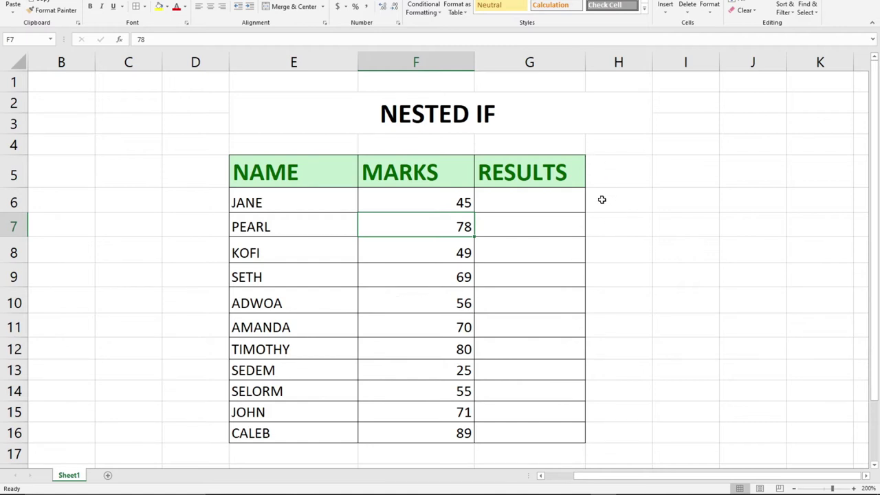
# Type the first two grading rules, '<50= pass' in I4 and '>50 = Pass' in I5
pyautogui.scroll(-1, 488, 232)
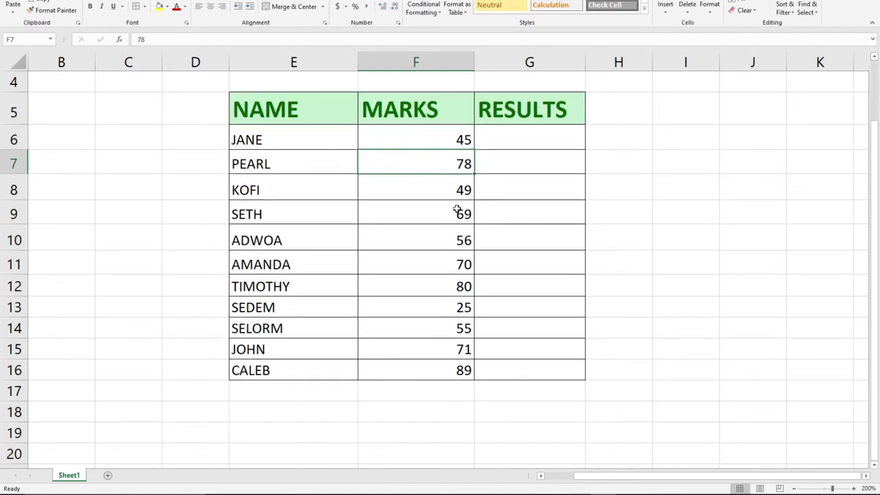
pyautogui.scroll(1, 467, 198)
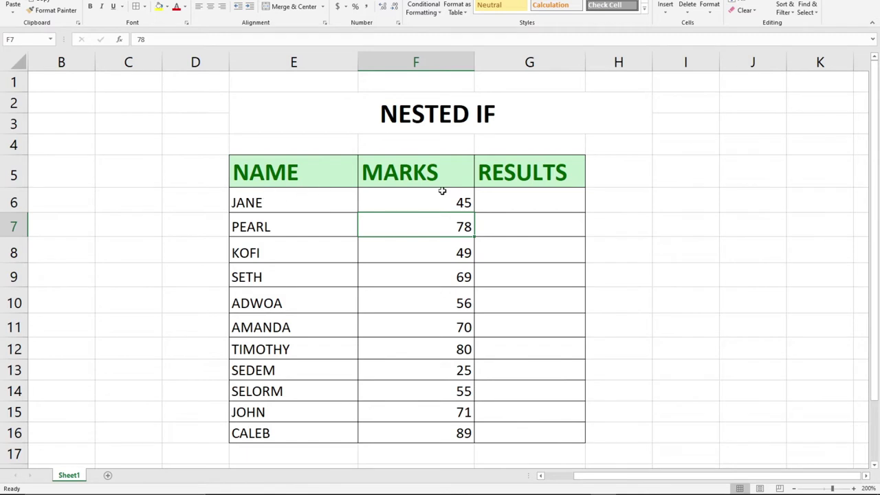
pyautogui.click(514, 203)
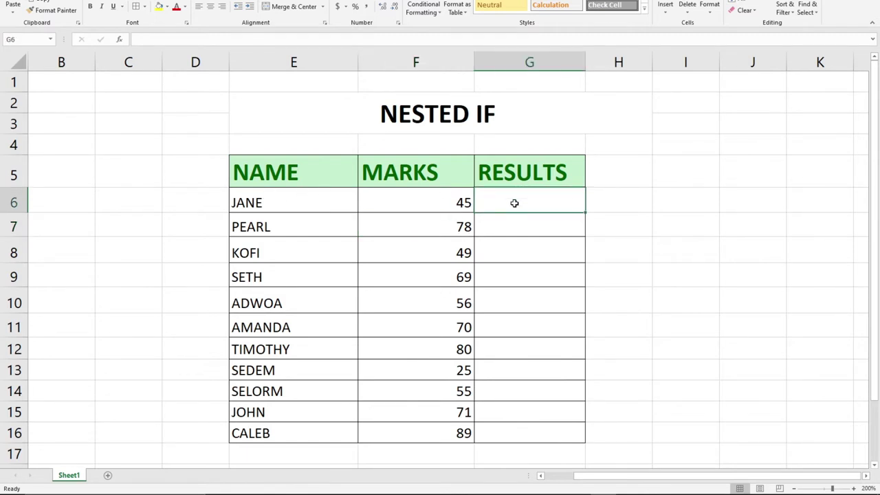
pyautogui.click(692, 149)
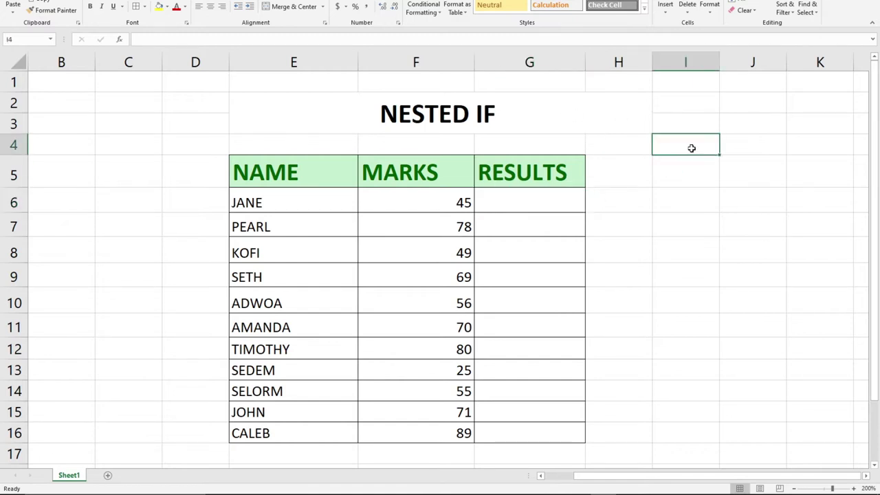
pyautogui.write('<')
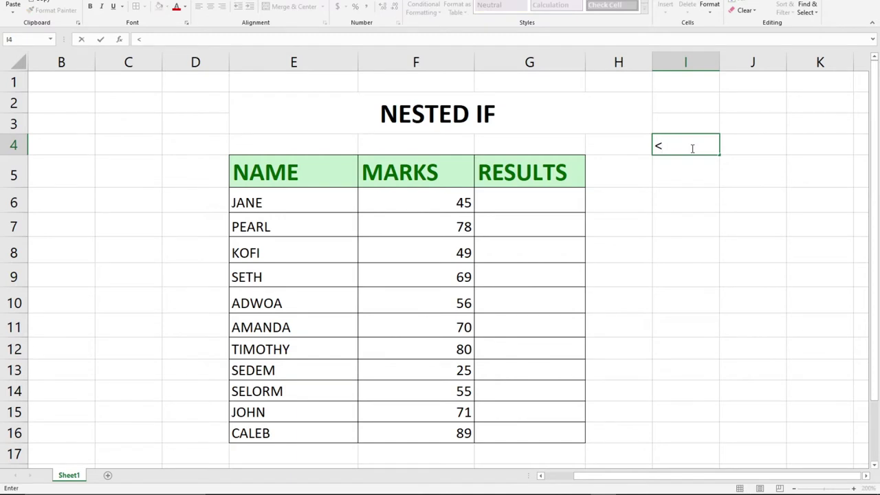
pyautogui.write('50= pass')
pyautogui.click(671, 171)
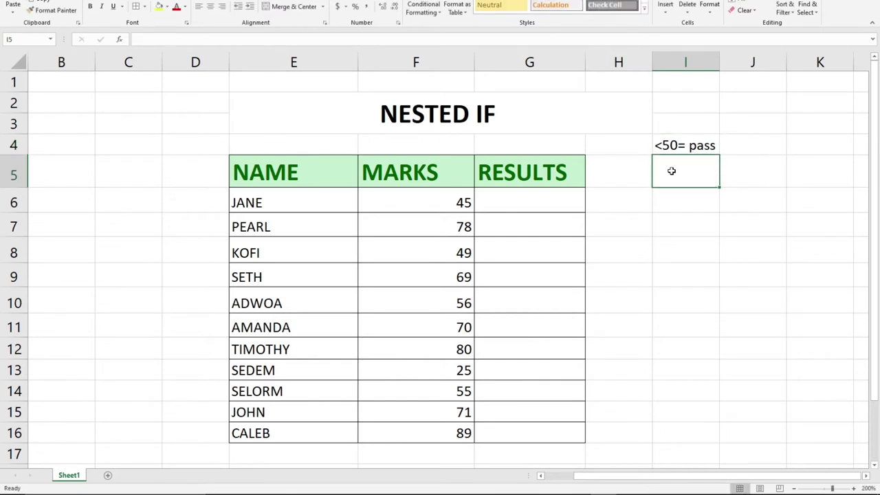
pyautogui.write('>50')
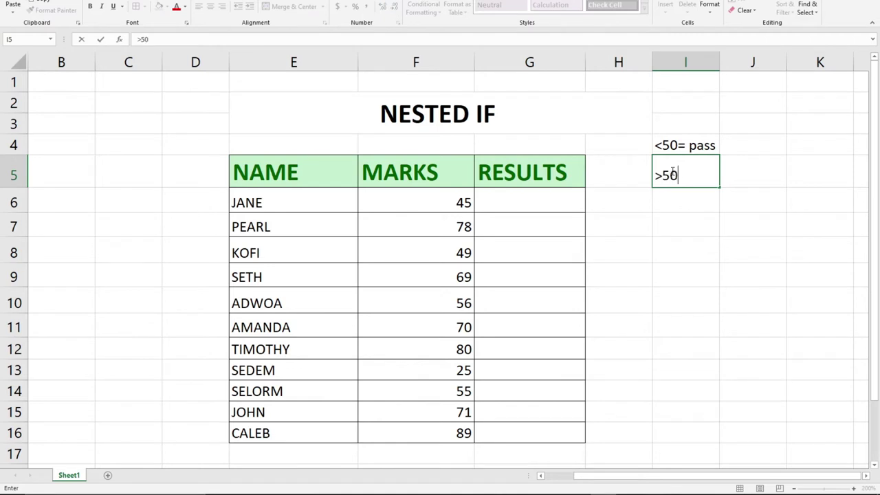
pyautogui.write(' = Pass')
# Correct the first rule in I4 so it reads '<50= Fail'
pyautogui.click(717, 146)
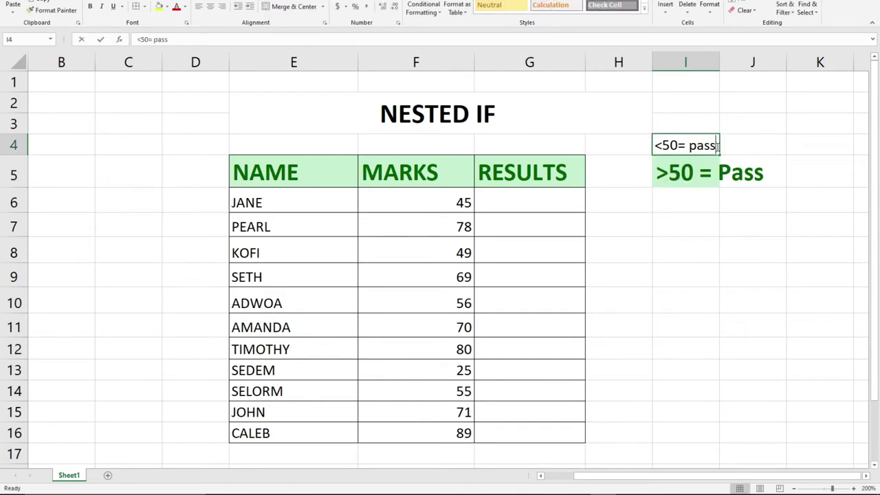
pyautogui.doubleClick(717, 145)
pyautogui.press('BackSpace')
pyautogui.press('BackSpace')
pyautogui.press('BackSpace')
pyautogui.press('BackSpace')
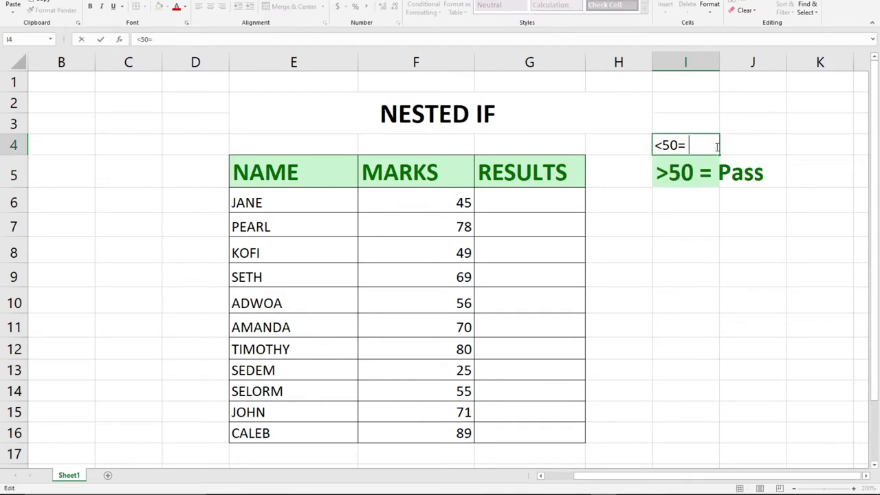
pyautogui.write('Fail')
pyautogui.click(696, 201)
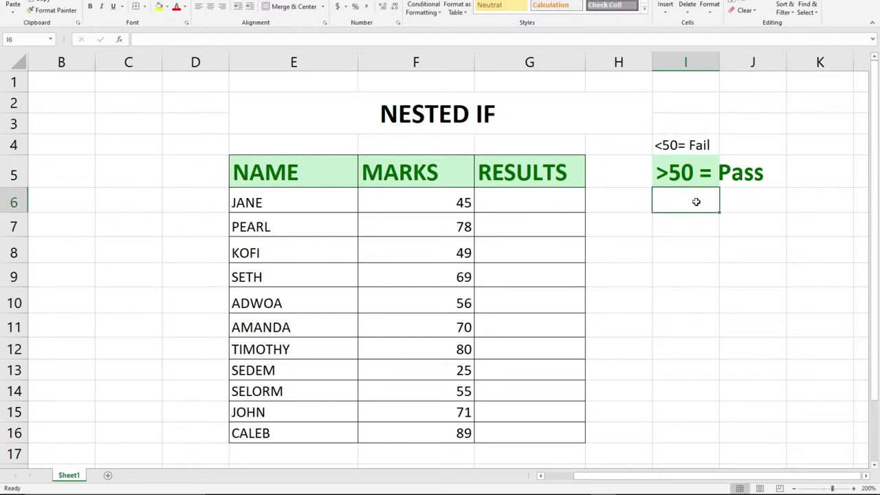
# Enter the third rule '>60= Distinction' in I6, fixing the typos
pyautogui.write('>6')
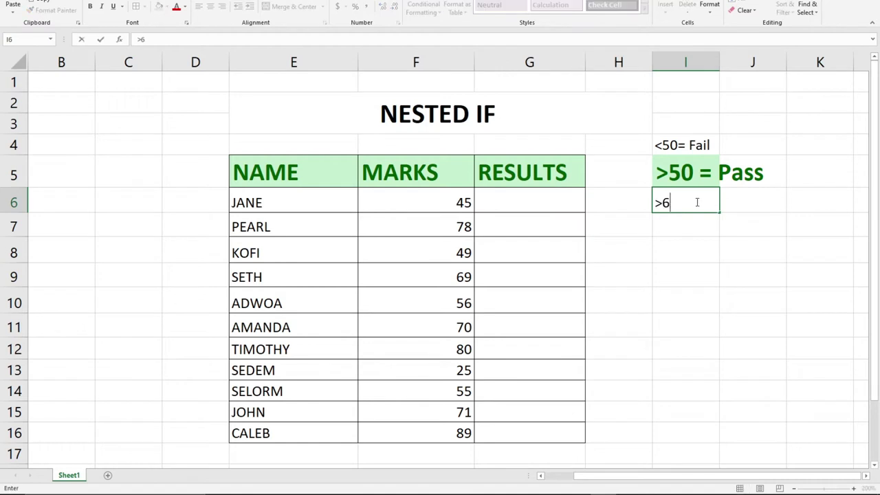
pyautogui.write('0= Distinction')
pyautogui.click(690, 241)
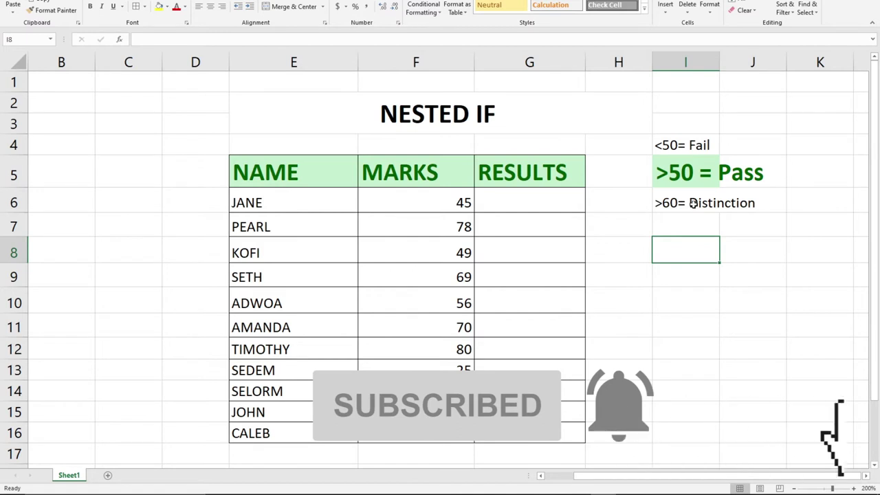
# In G6, type =IF(F6>60,"Distinction", using JANE's mark in F6 as the test
pyautogui.click(522, 203)
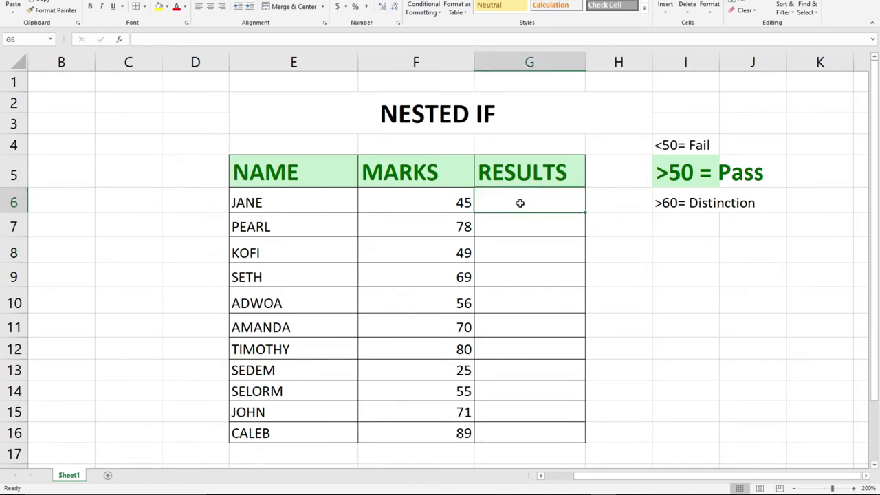
pyautogui.write('=if')
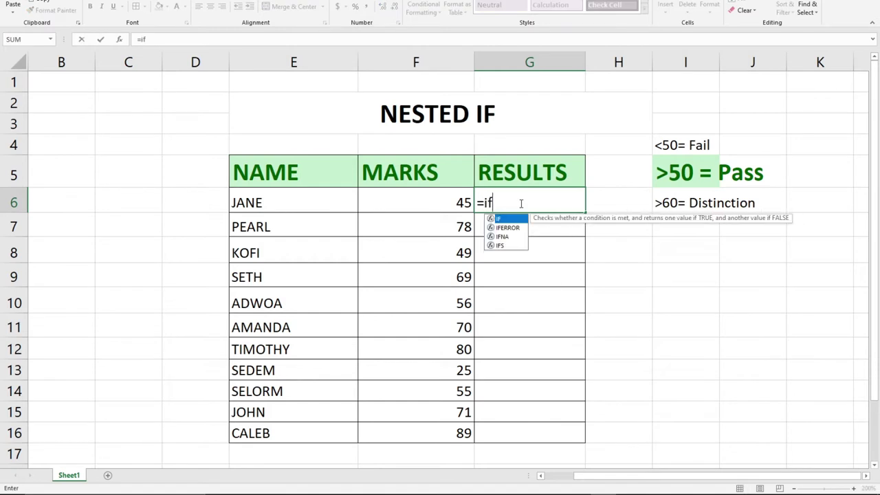
pyautogui.press('Tab')
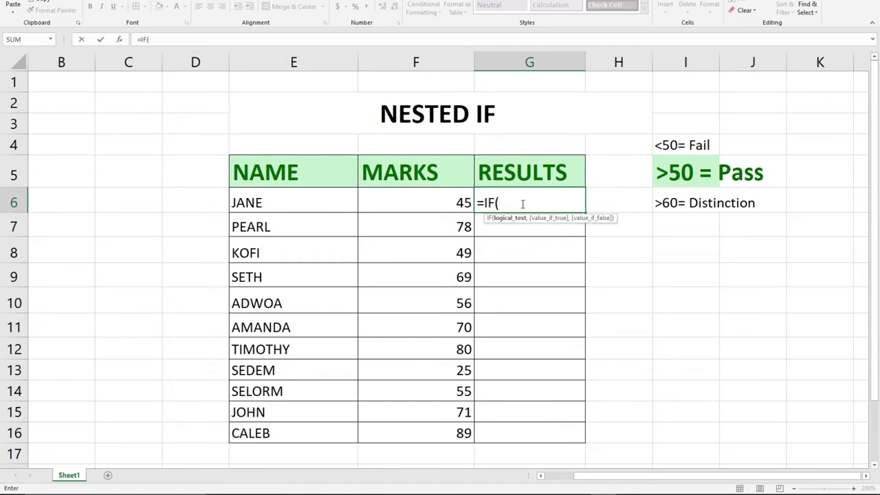
pyautogui.click(452, 199)
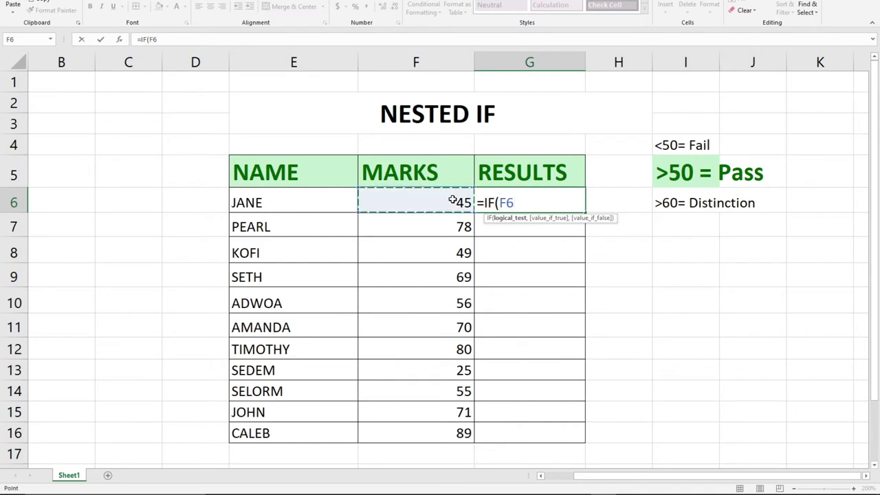
pyautogui.click(520, 202)
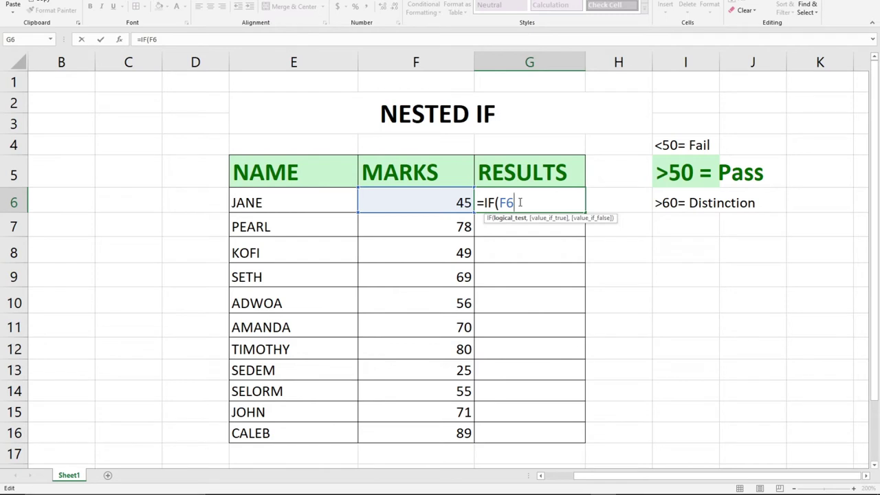
pyautogui.write('>60,')
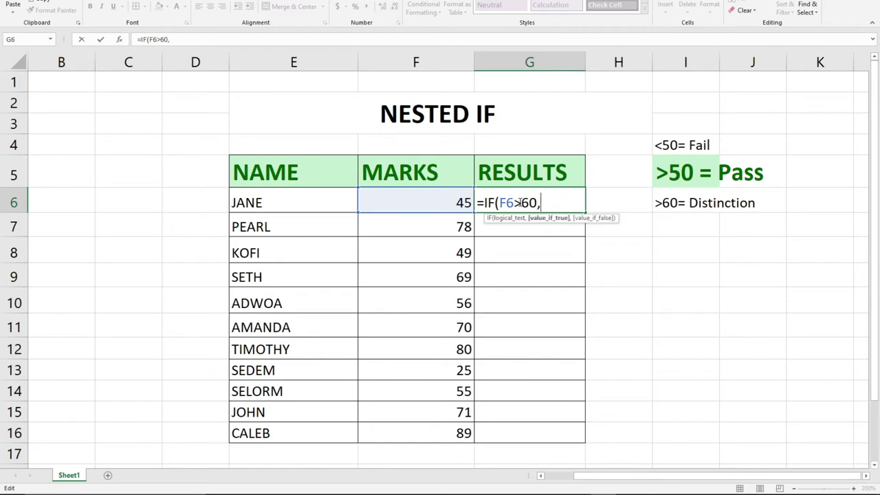
pyautogui.write('"')
pyautogui.write('Dust')
pyautogui.press('BackSpace')
pyautogui.press('BackSpace')
pyautogui.press('BackSpace')
pyautogui.write('istinction')
pyautogui.press('BackSpace')
pyautogui.write('"')
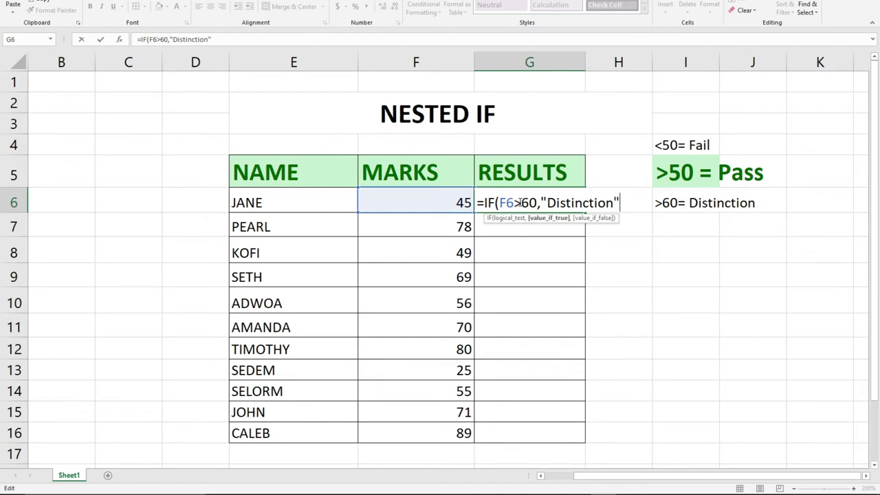
pyautogui.write(',')
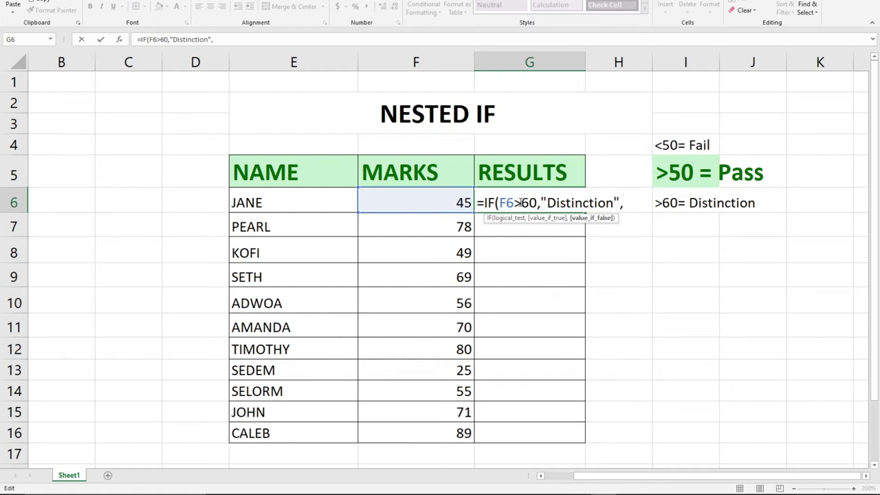
# Finish G6 with the nested IF(F6>50,"Pass","Fail")) and commit, so JANE's 45 shows Fail
pyautogui.write('if')
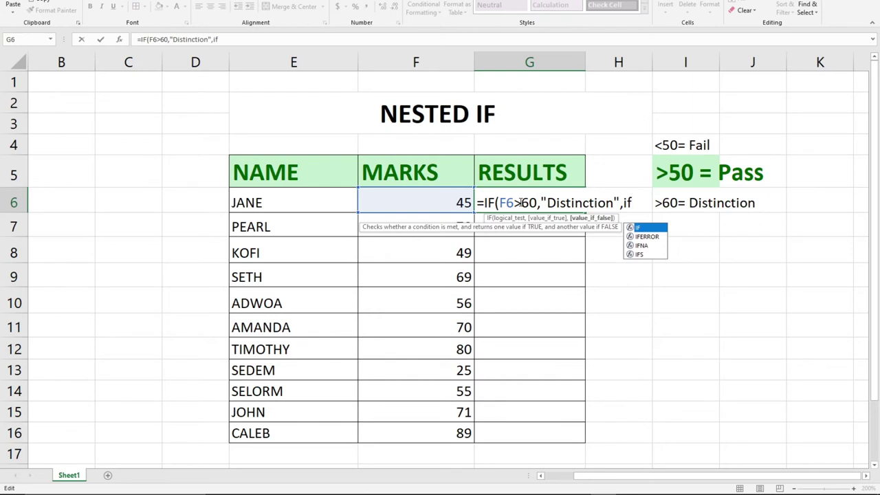
pyautogui.press('Tab')
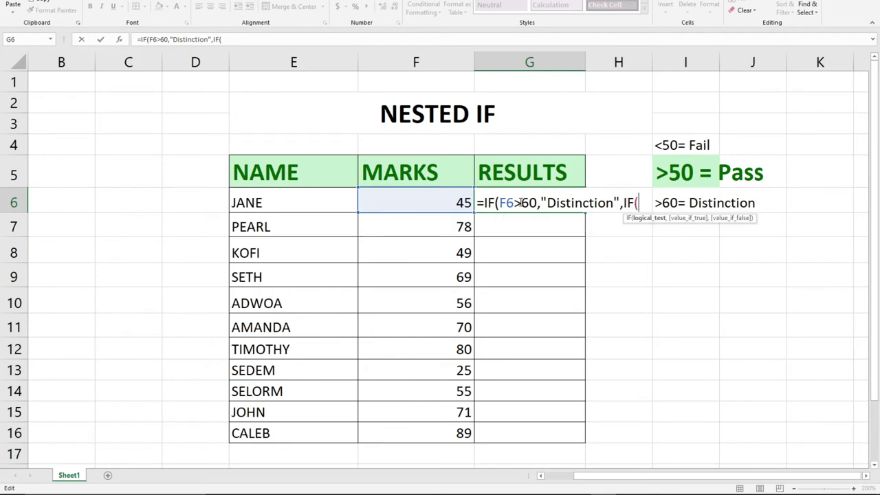
pyautogui.click(438, 203)
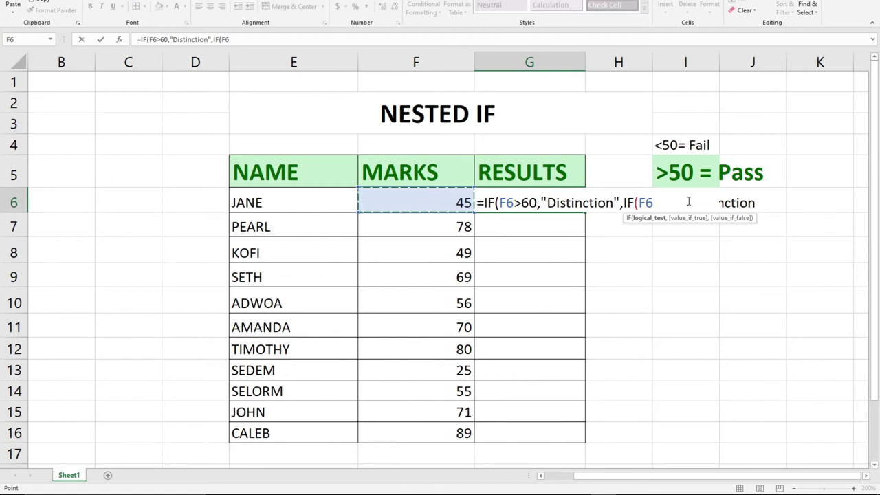
pyautogui.write('>50,')
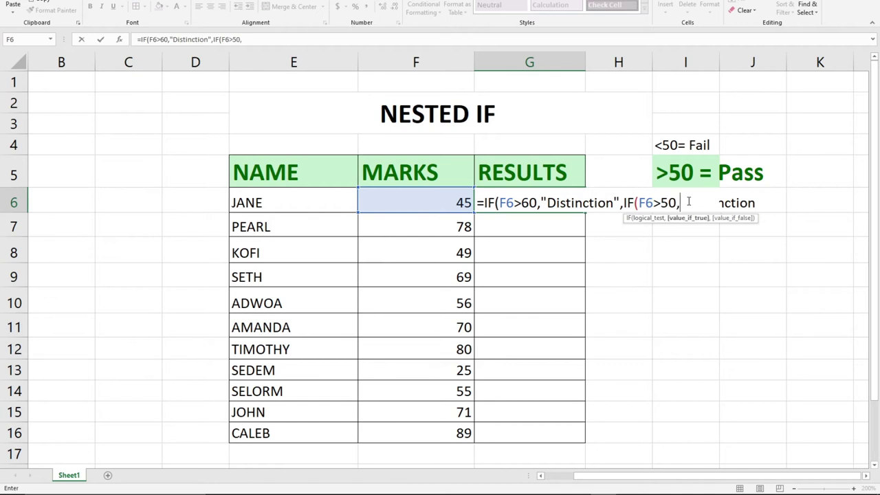
pyautogui.write('"Pass')
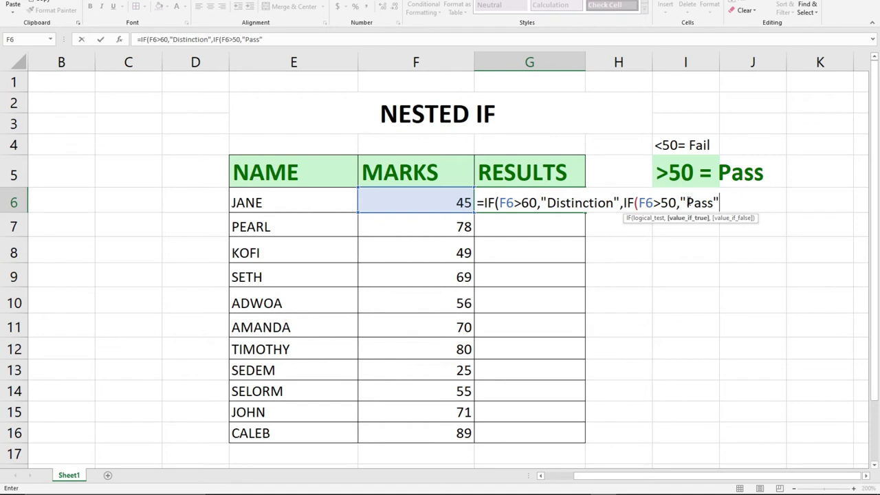
pyautogui.write(' ,')
pyautogui.write('Fail')
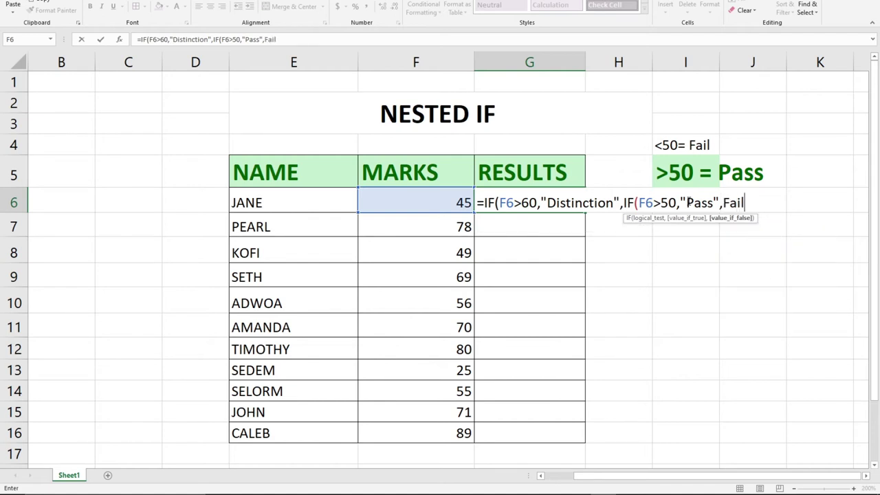
pyautogui.press('BackSpace')
pyautogui.press('BackSpace')
pyautogui.press('BackSpace')
pyautogui.press('BackSpace')
pyautogui.write('"Fail")')
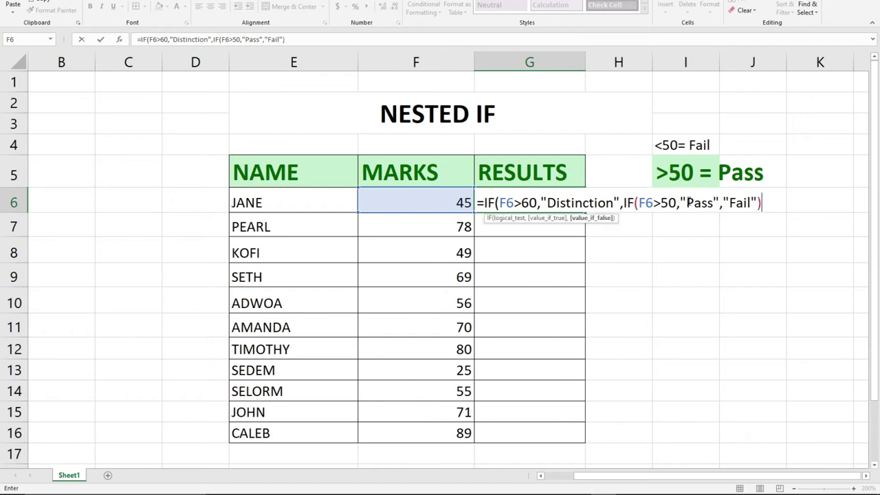
pyautogui.write(')')
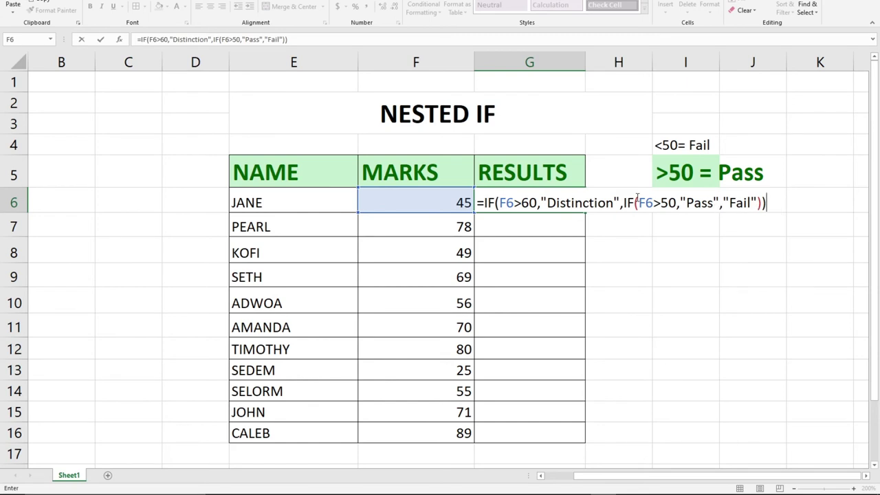
pyautogui.press('Return')
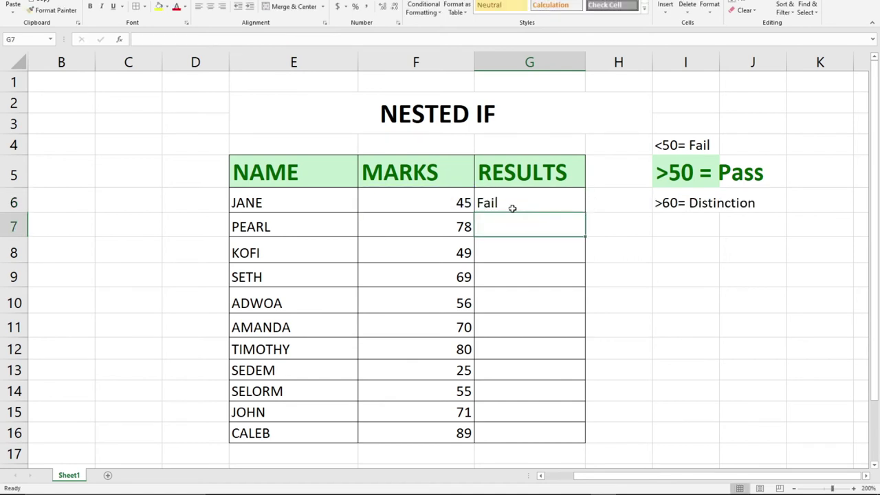
# Select G6 to view its finished nested IF formula in the formula bar
pyautogui.click(527, 203)
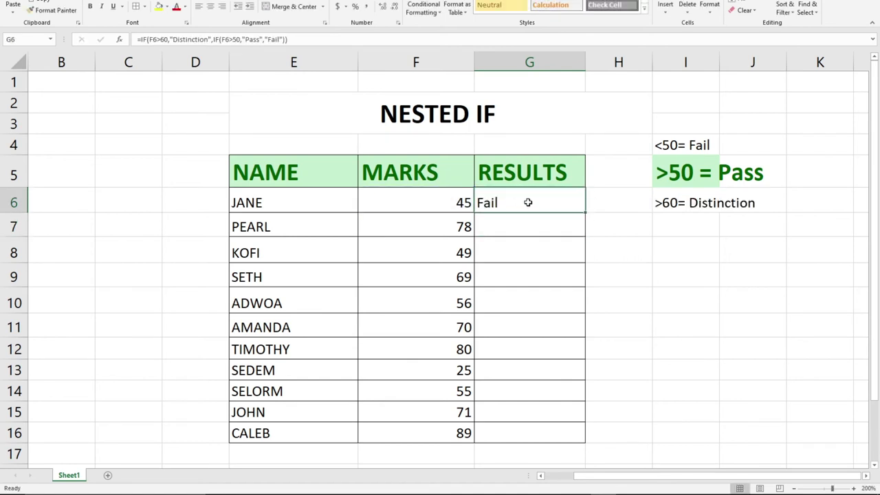
# Copy G6's formula down through G16 with the fill handle to grade all eleven students
pyautogui.doubleClick(584, 212)
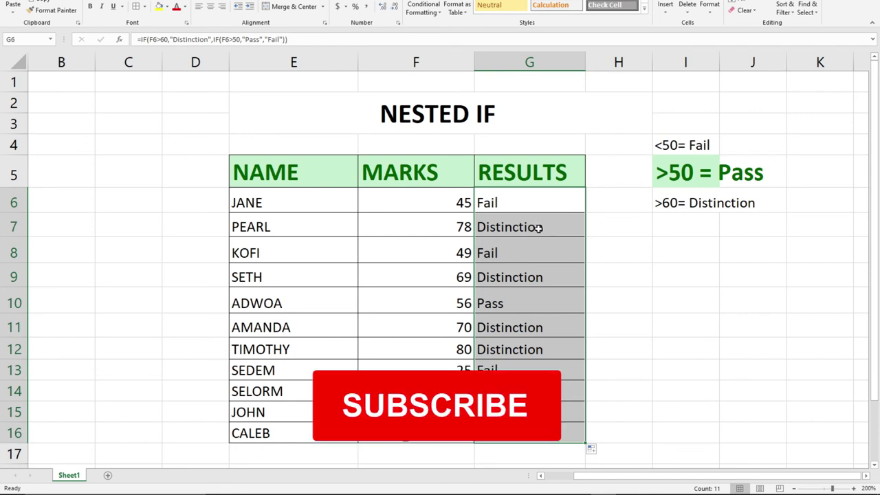
pyautogui.scroll(-2, 536, 240)
pyautogui.scroll(1, 537, 244)
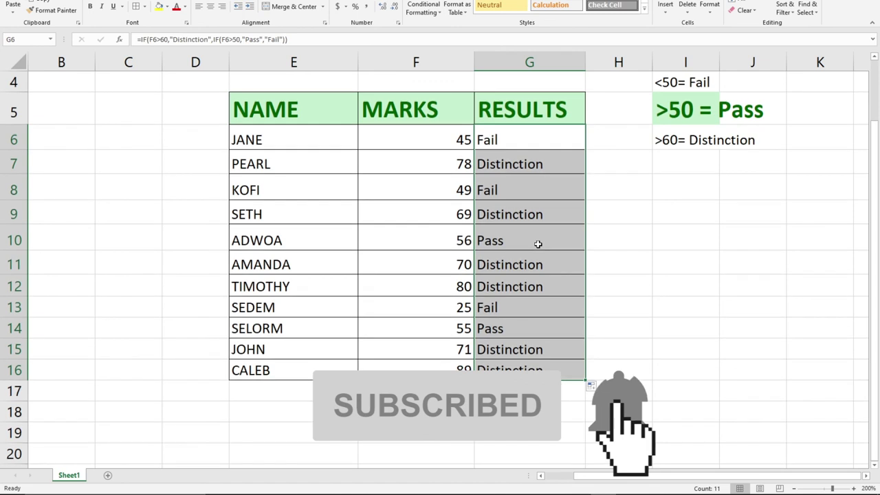
pyautogui.scroll(1, 538, 244)
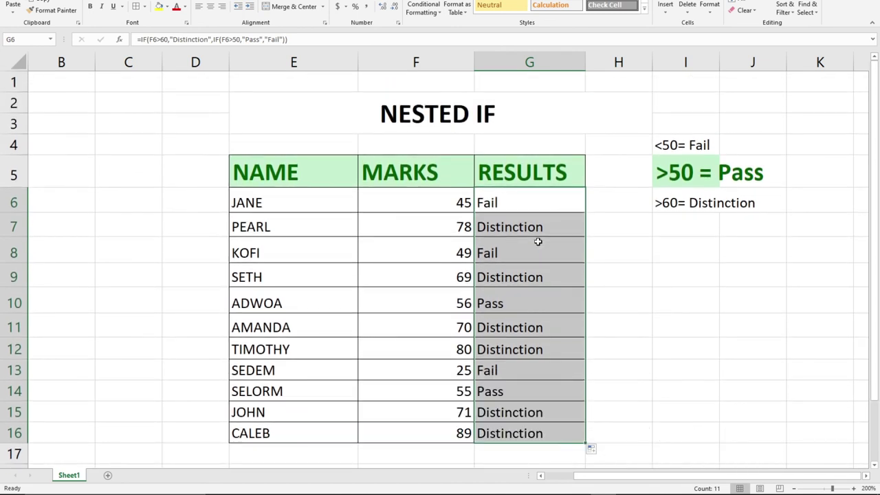